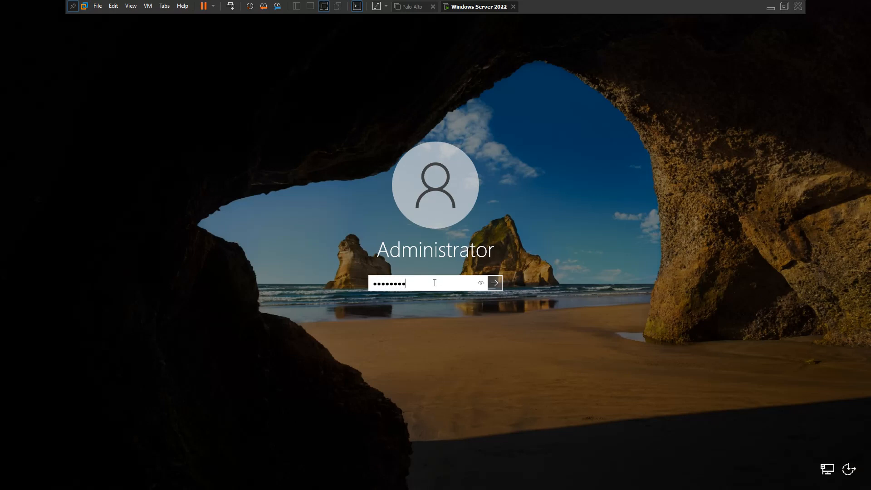
# Step: Submit the Administrator account password on the lock screen to sign in
pyautogui.press('Return')
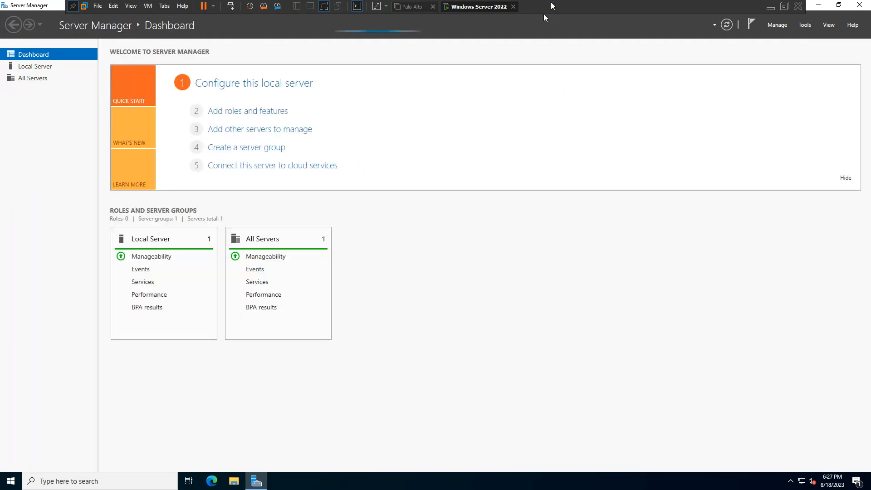
# Step: Bring the Windows Server 2022 VM back to full screen and launch Add Roles and Features
pyautogui.click(784, 6)
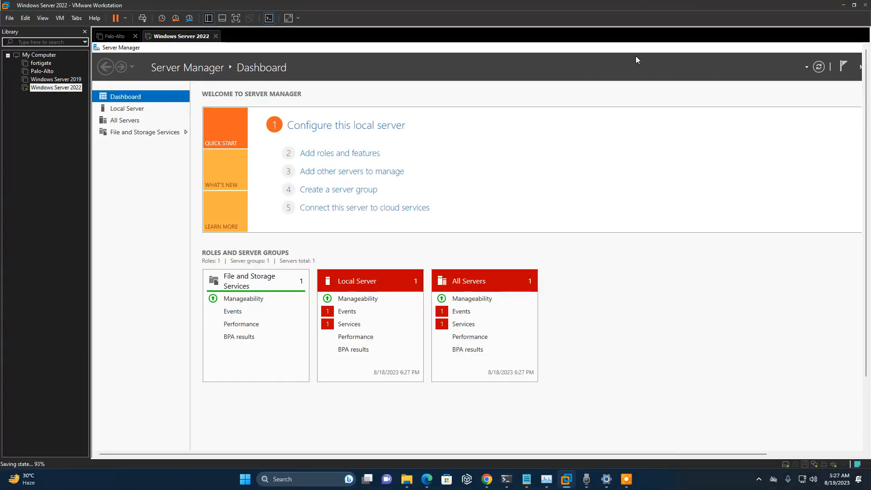
pyautogui.click(654, 484)
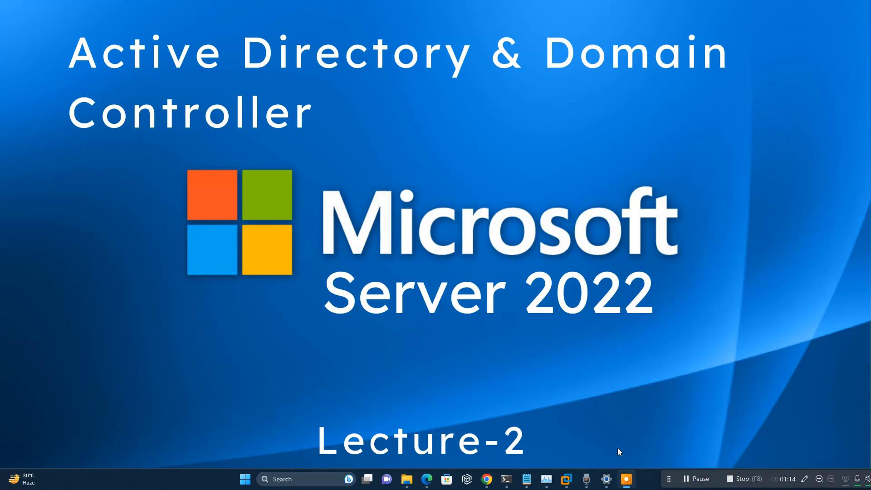
pyautogui.moveTo(567, 479)
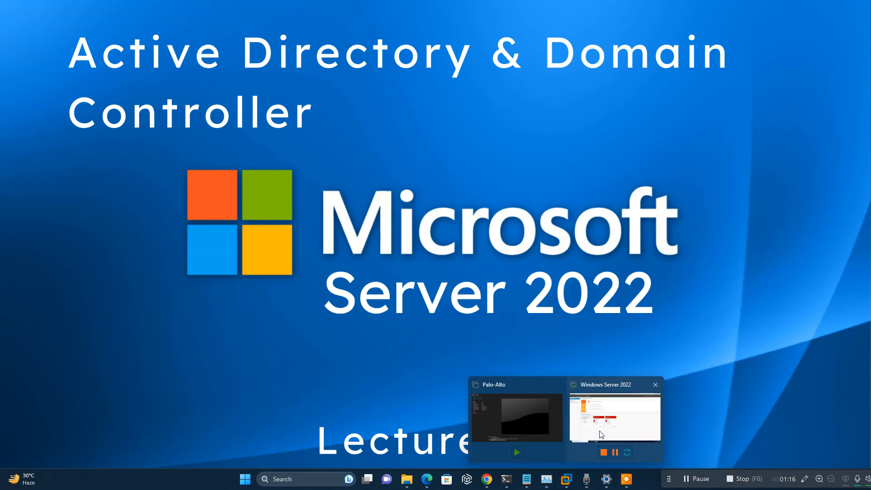
pyautogui.click(600, 433)
pyautogui.click(236, 18)
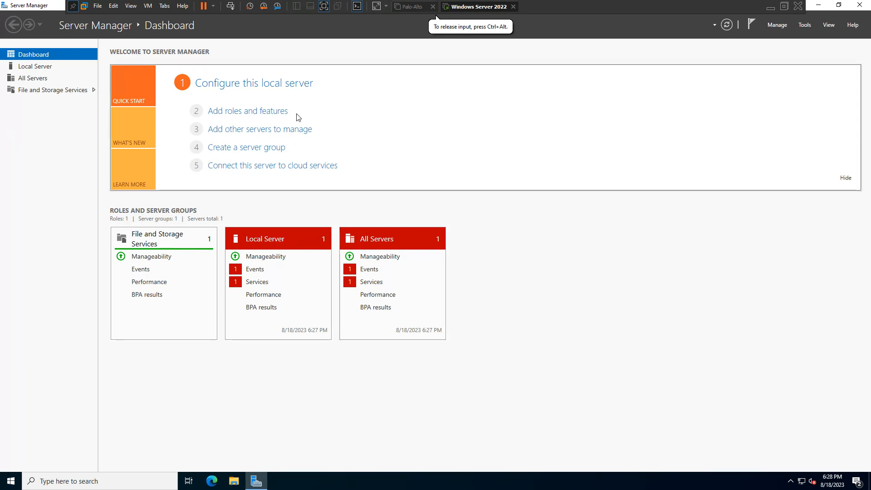
pyautogui.click(256, 112)
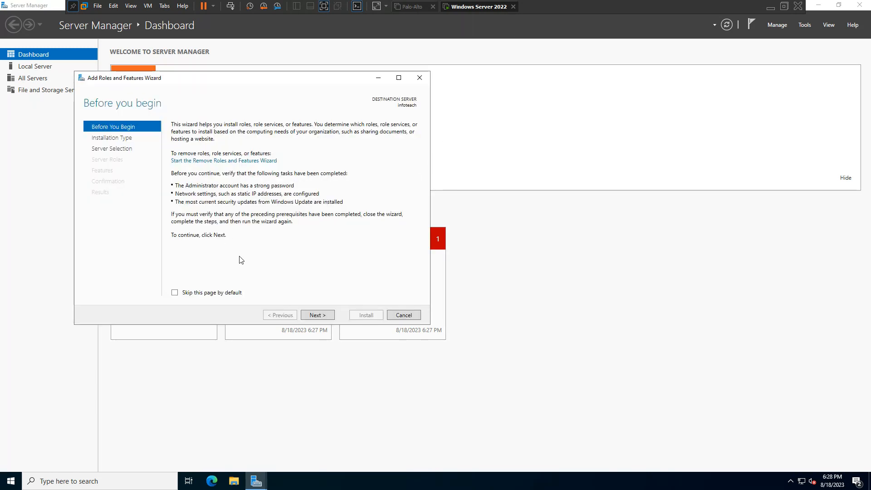
# Step: Keep role-based installation with server infoteach as the destination and advance past it
pyautogui.click(325, 316)
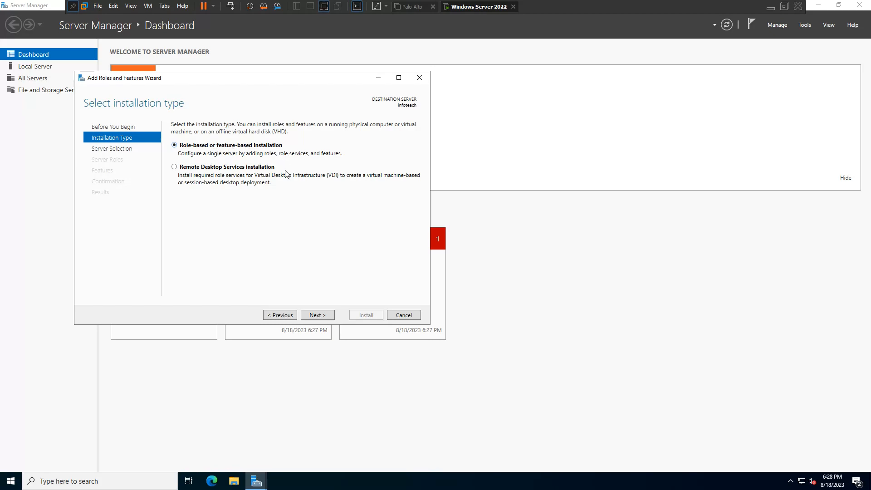
pyautogui.click(312, 314)
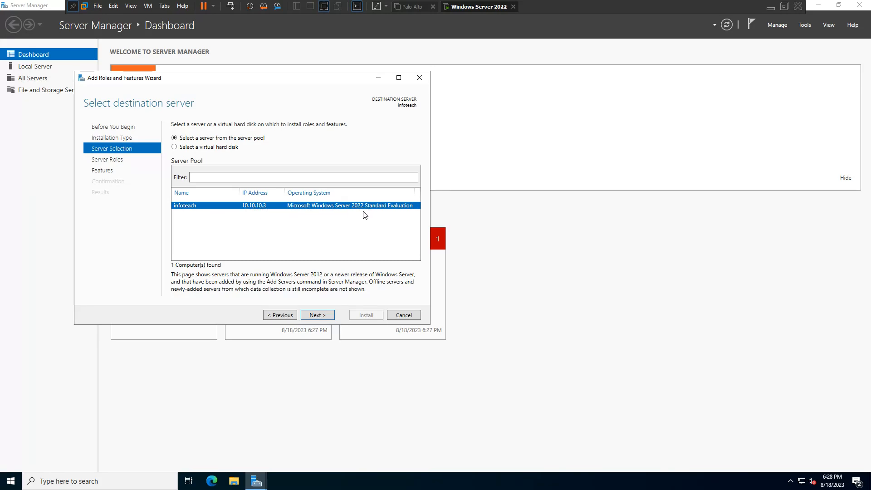
pyautogui.click(318, 315)
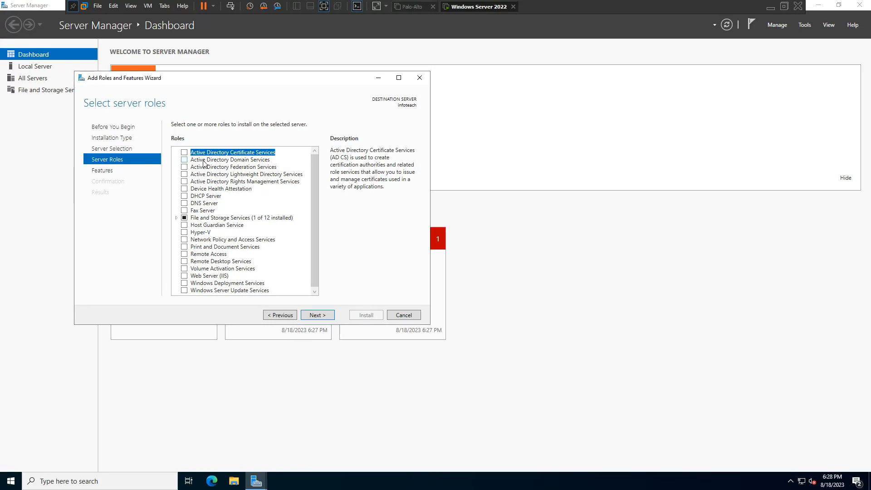
# Step: Select Active Directory Domain Services plus its management features, then start the installation
pyautogui.click(185, 160)
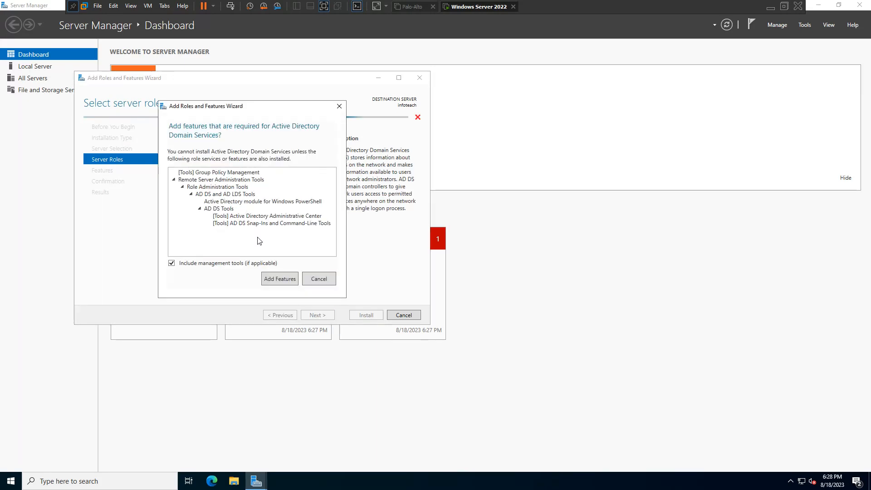
pyautogui.click(272, 280)
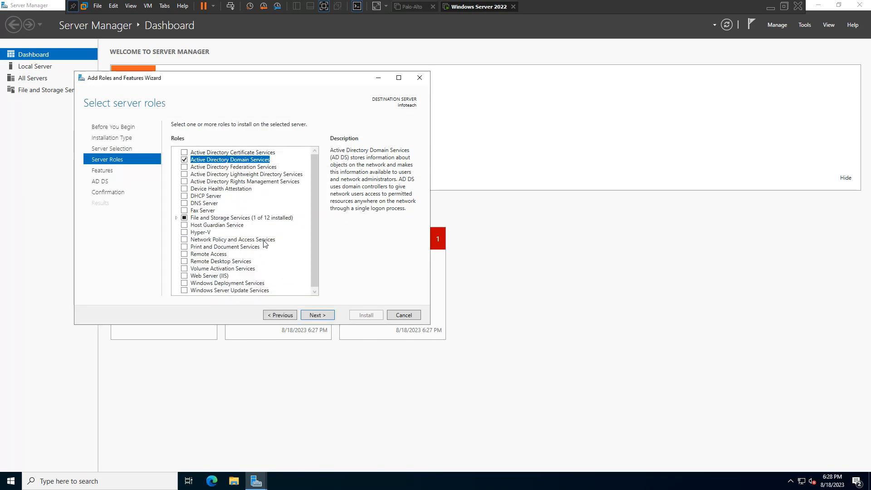
pyautogui.click(313, 315)
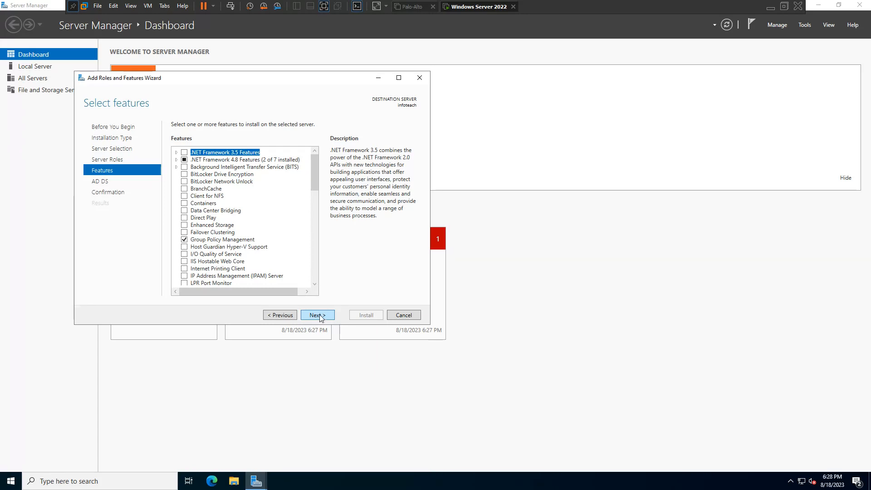
pyautogui.scroll(-4, 223, 225)
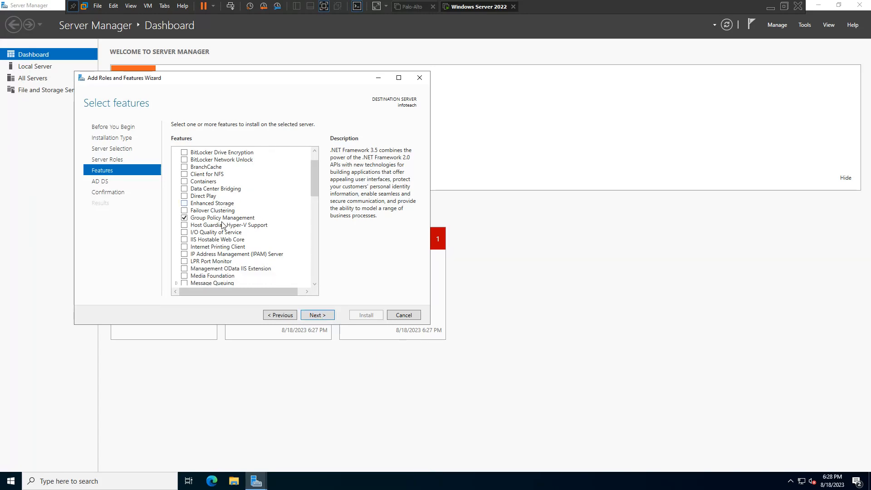
pyautogui.scroll(-4, 222, 227)
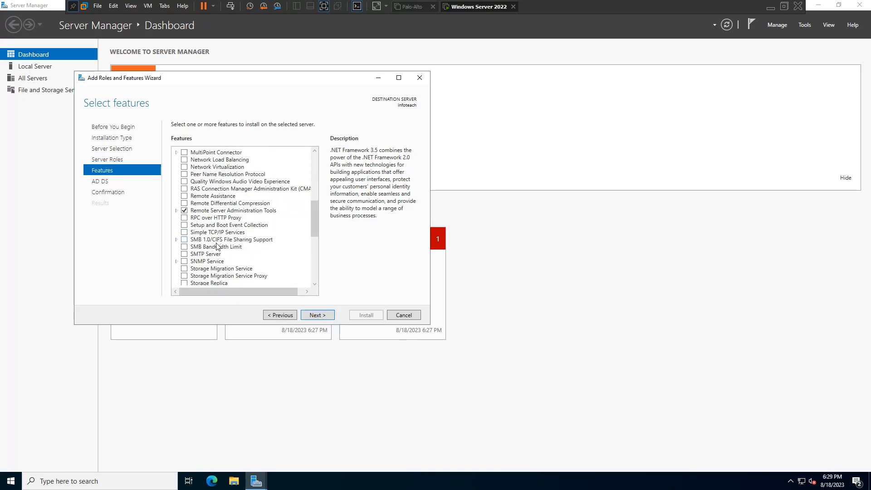
pyautogui.scroll(-3, 219, 241)
pyautogui.click(320, 321)
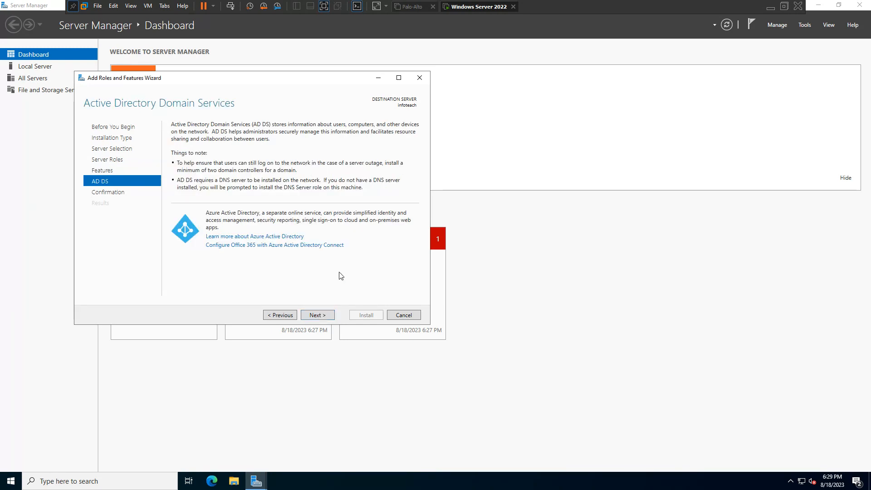
pyautogui.click(318, 315)
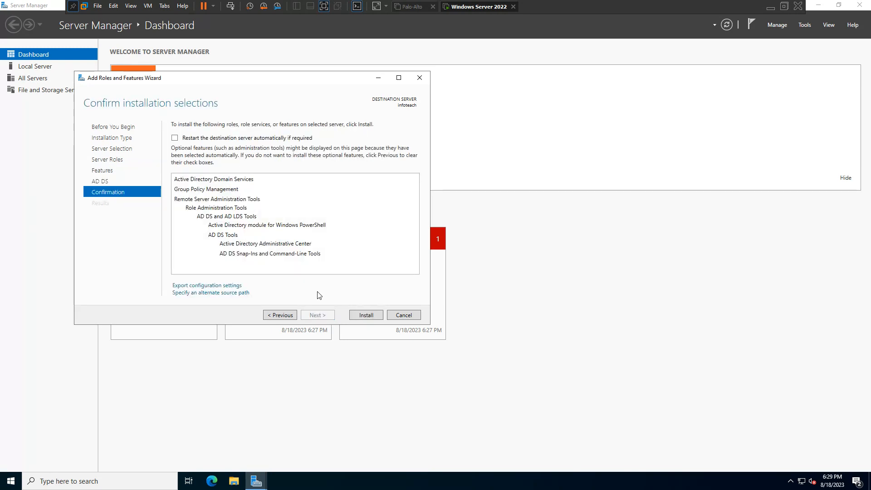
pyautogui.click(363, 316)
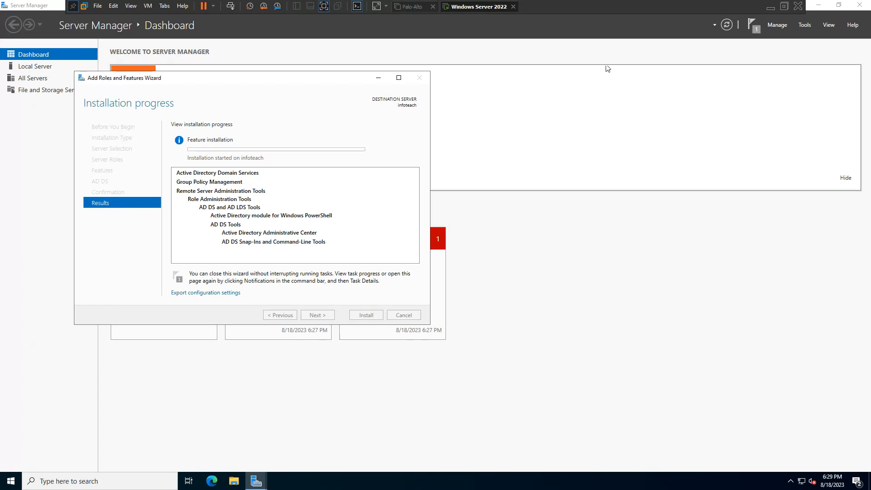
# Step: Wait for the AD DS installation to succeed on infoteach, toggling VM full-screen input
pyautogui.click(325, 6)
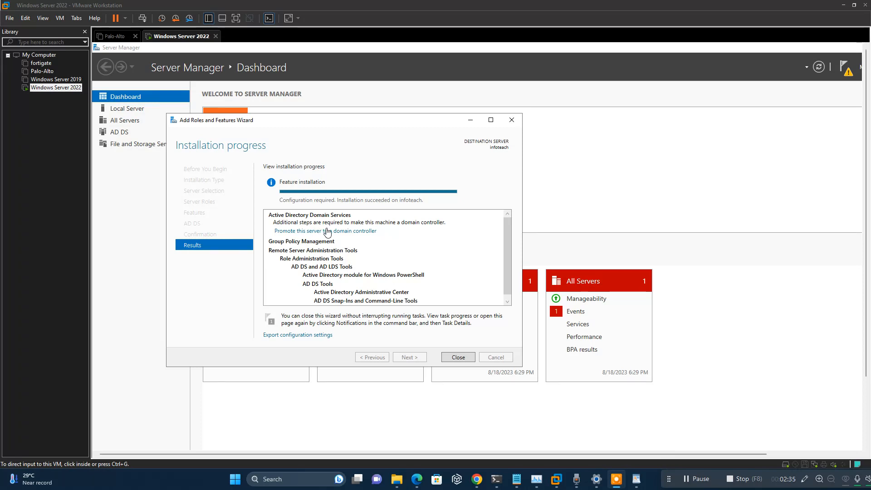
pyautogui.click(325, 232)
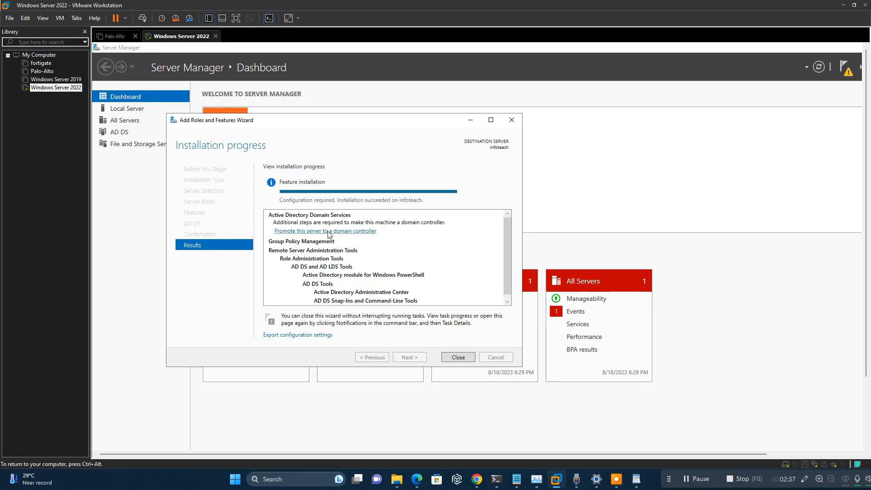
# Step: Create a new forest with root domain infoteach.com and proceed to Domain Controller Options
pyautogui.click(334, 231)
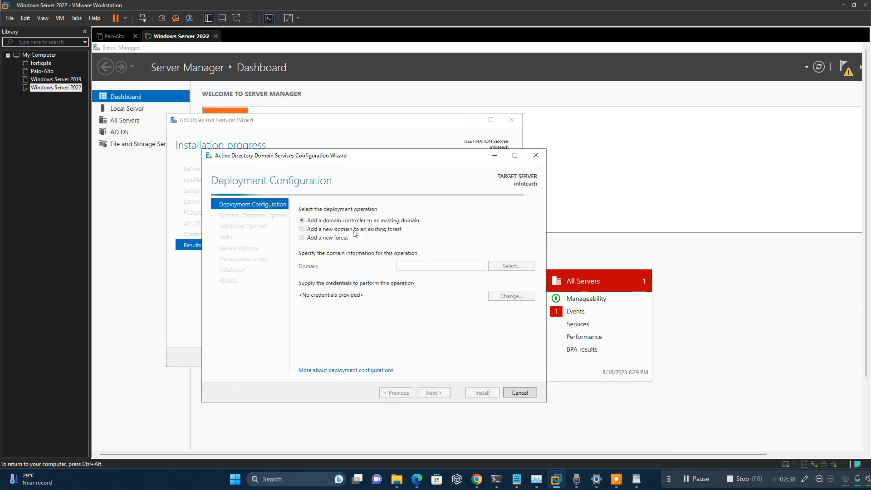
pyautogui.click(302, 237)
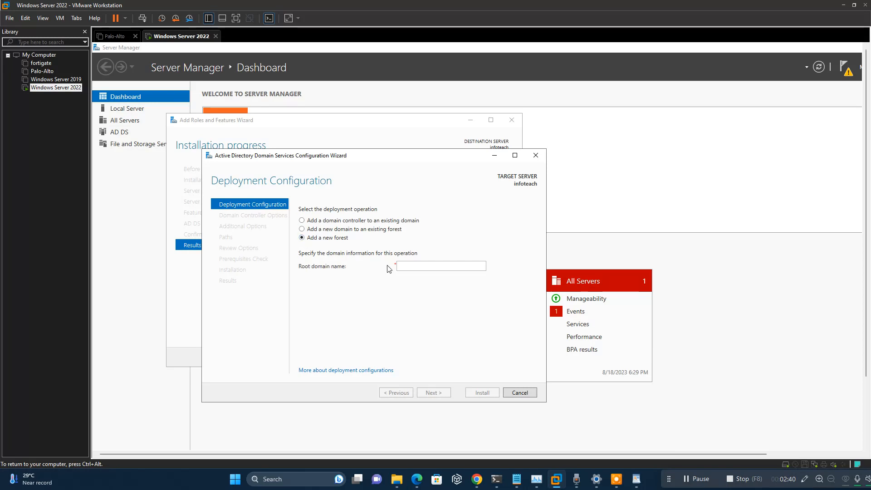
pyautogui.click(416, 265)
pyautogui.write('i')
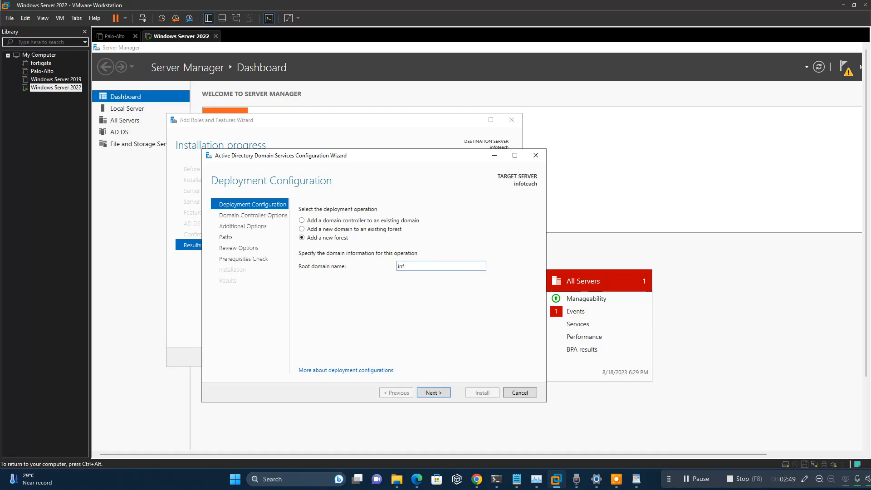
pyautogui.write('nfoteach.com')
pyautogui.click(432, 391)
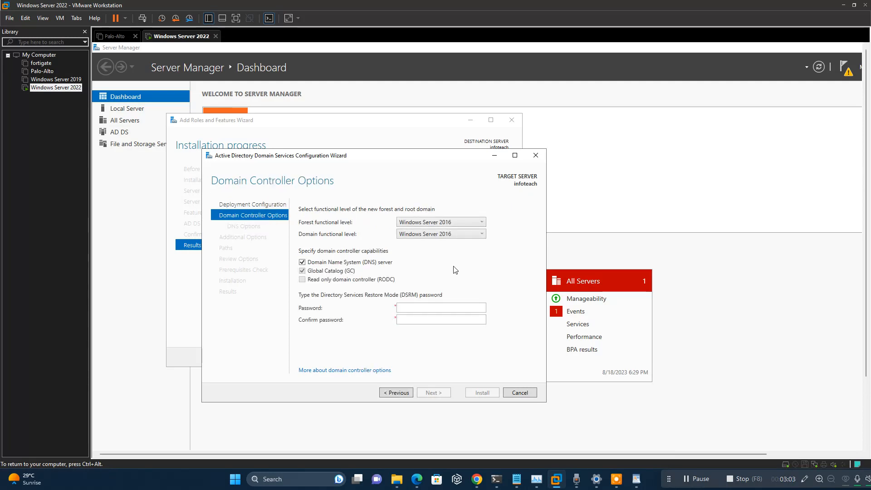
# Step: Keep Windows Server 2016 functional level, enter and confirm the DSRM password, and continue
pyautogui.click(459, 222)
pyautogui.click(458, 224)
pyautogui.click(416, 308)
pyautogui.write('••••')
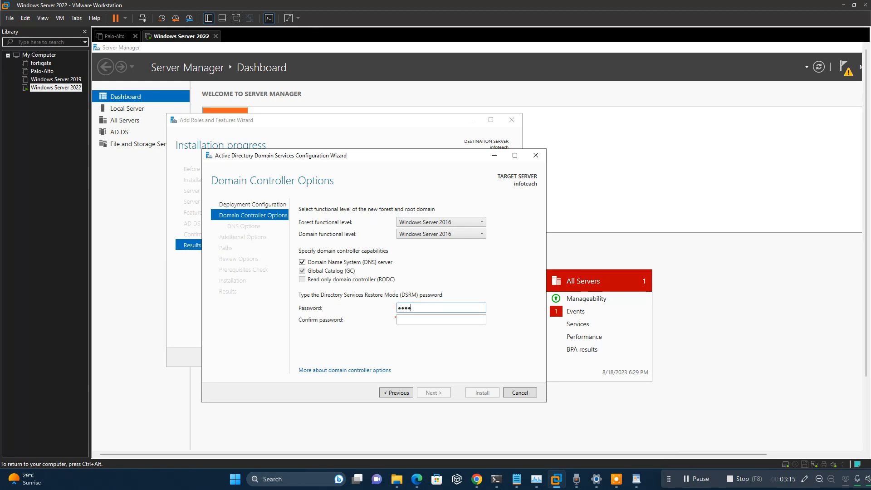
pyautogui.click(429, 320)
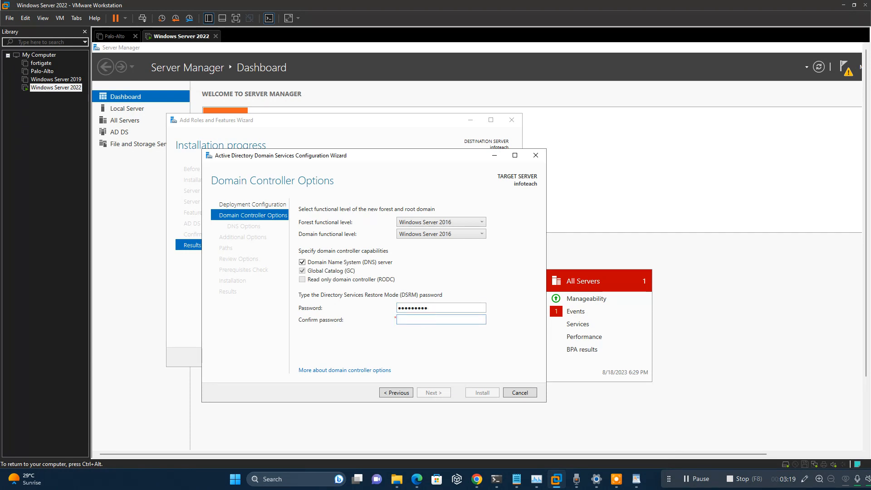
pyautogui.write('•••••••••')
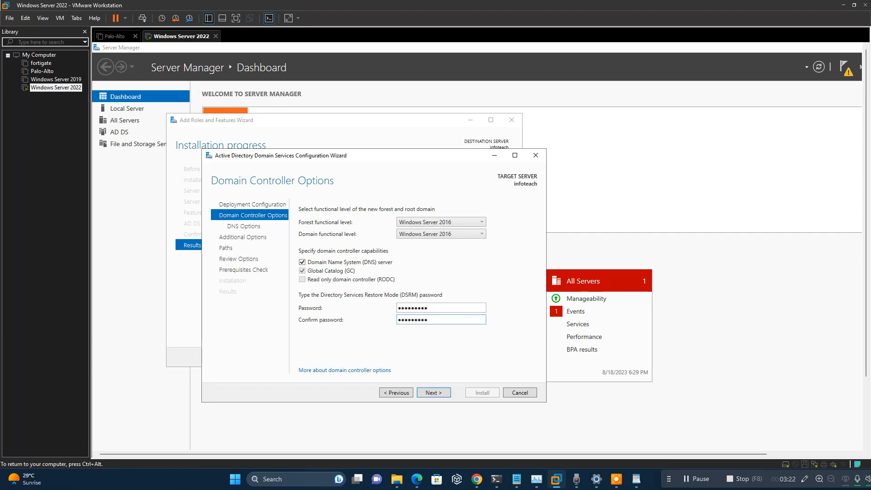
pyautogui.click(434, 392)
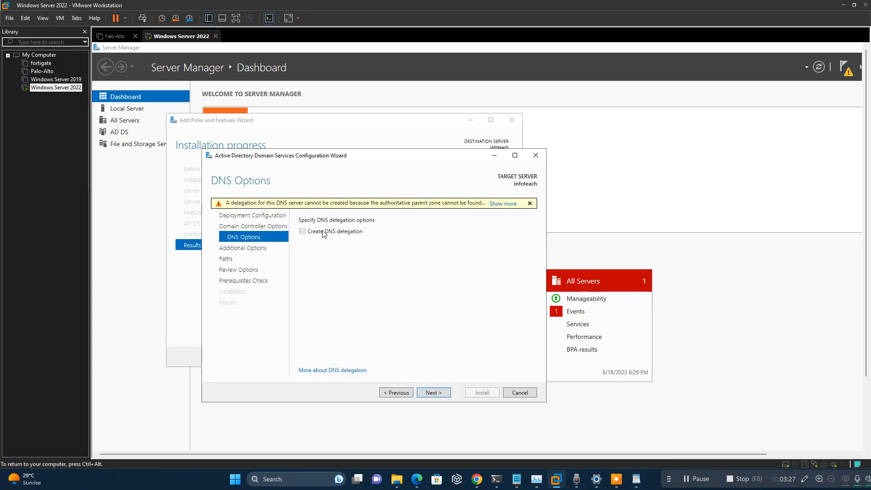
# Step: Skip DNS delegation and accept the NetBIOS name INFOTEACH0
pyautogui.click(432, 391)
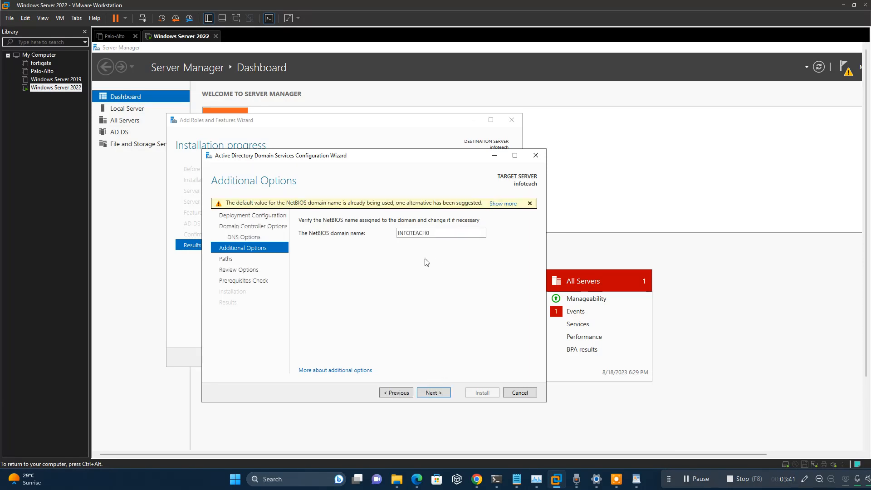
pyautogui.doubleClick(438, 232)
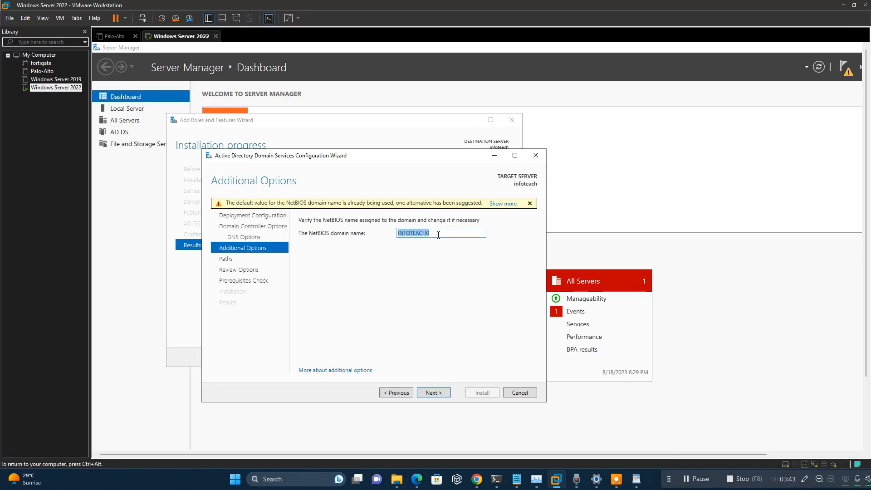
pyautogui.click(438, 235)
pyautogui.click(433, 393)
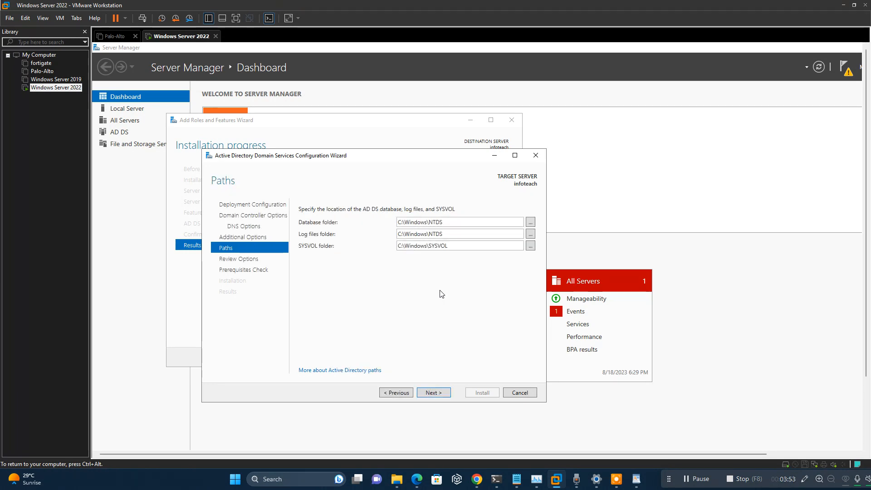
# Step: Keep the default NTDS and SYSVOL paths under C:\Windows and review the options
pyautogui.click(437, 393)
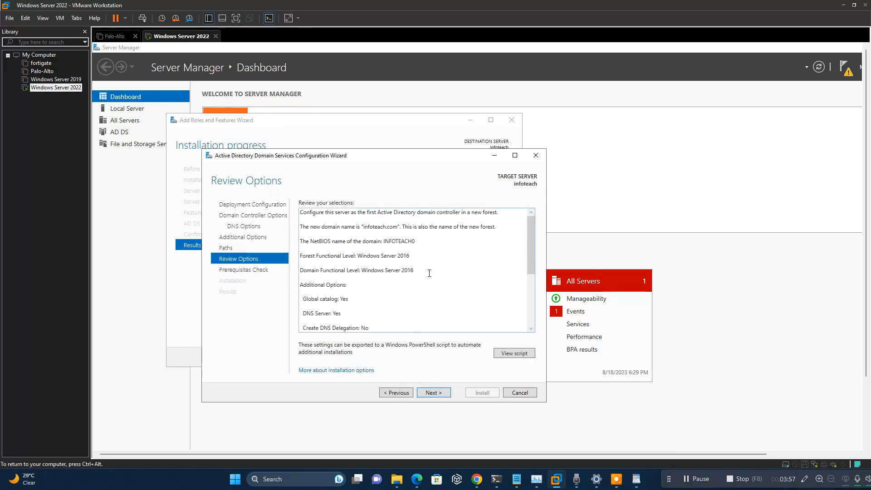
pyautogui.scroll(-4, 429, 273)
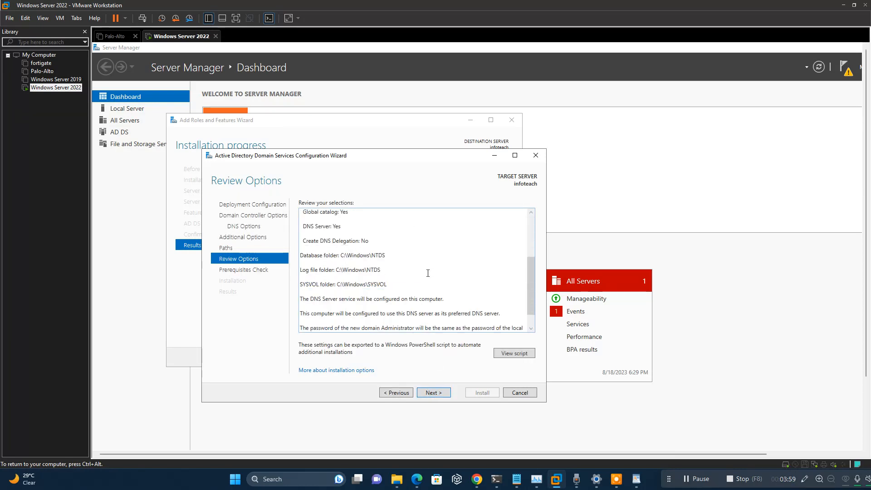
pyautogui.scroll(-2, 428, 274)
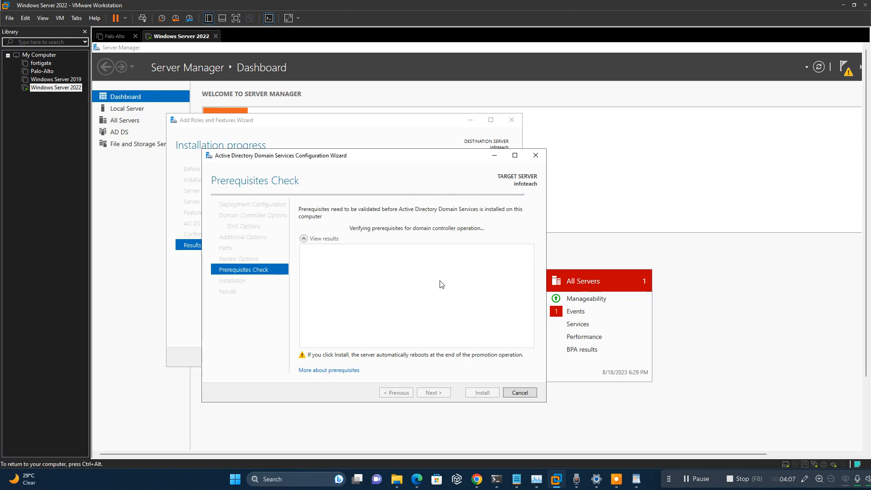
# Step: In full screen, install the domain controller from Prerequisites Check and wait for configuration
pyautogui.click(236, 18)
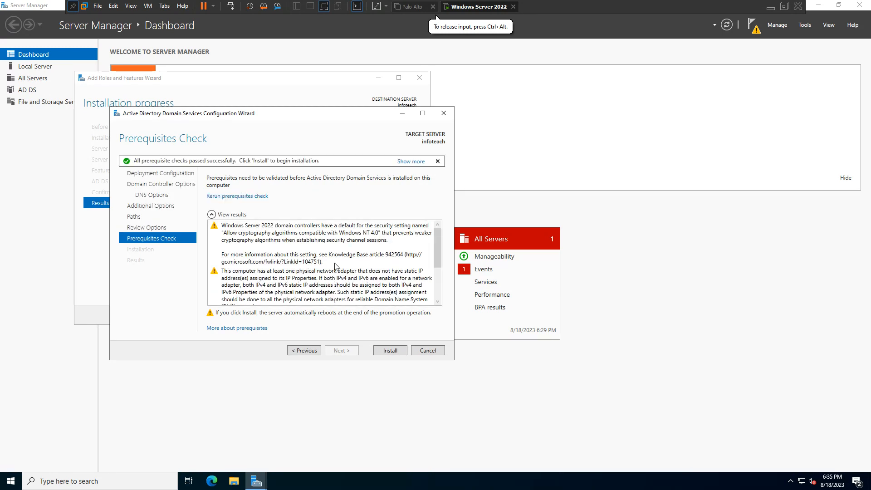
pyautogui.click(388, 351)
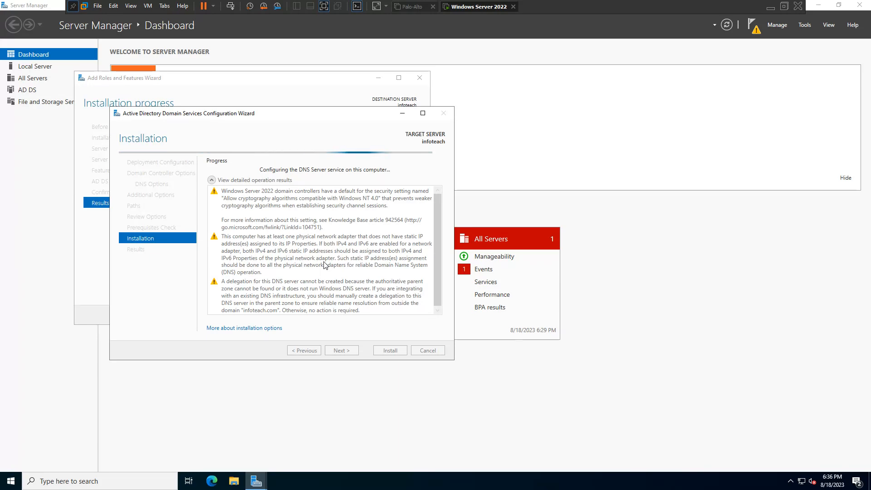
pyautogui.click(324, 6)
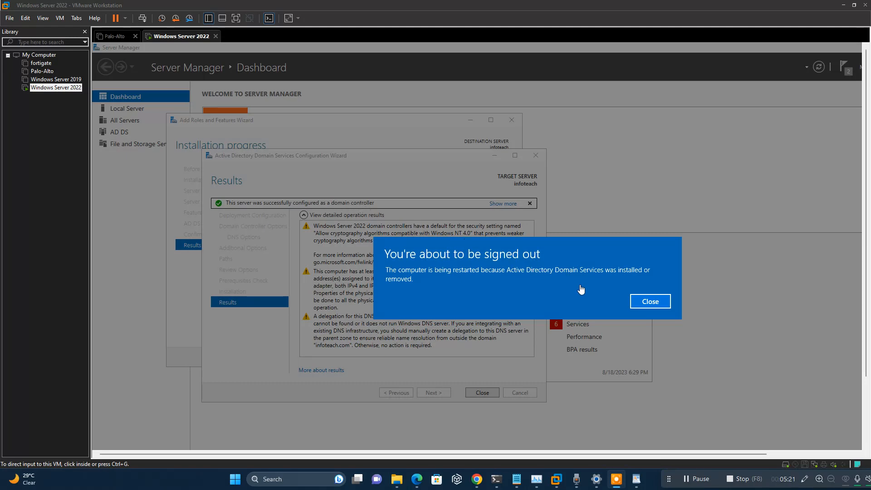
# Step: Close the sign-out notice and let the server reboot to the INFOTEACH0 Administrator sign-in
pyautogui.click(652, 303)
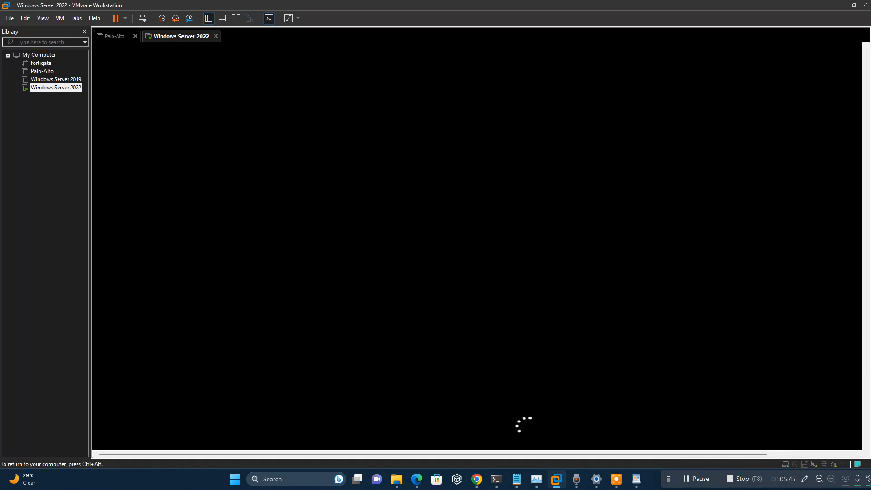
pyautogui.hotkey('ctrl', 'alt')
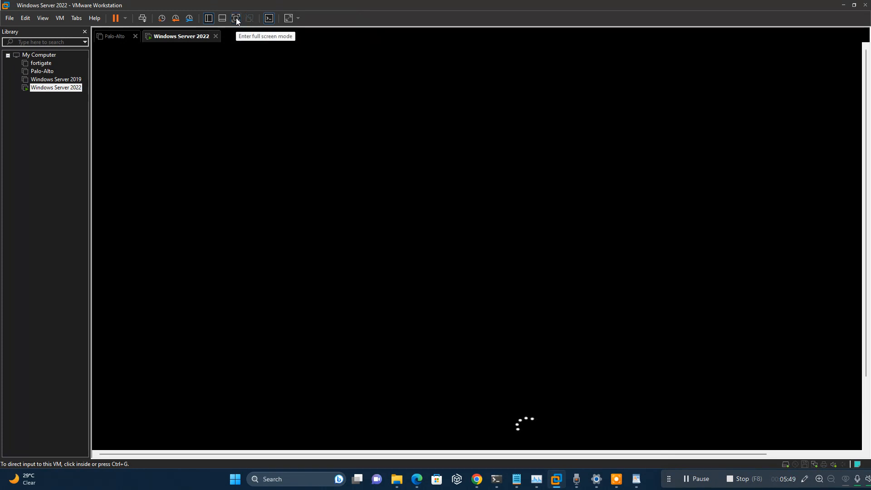
pyautogui.click(521, 268)
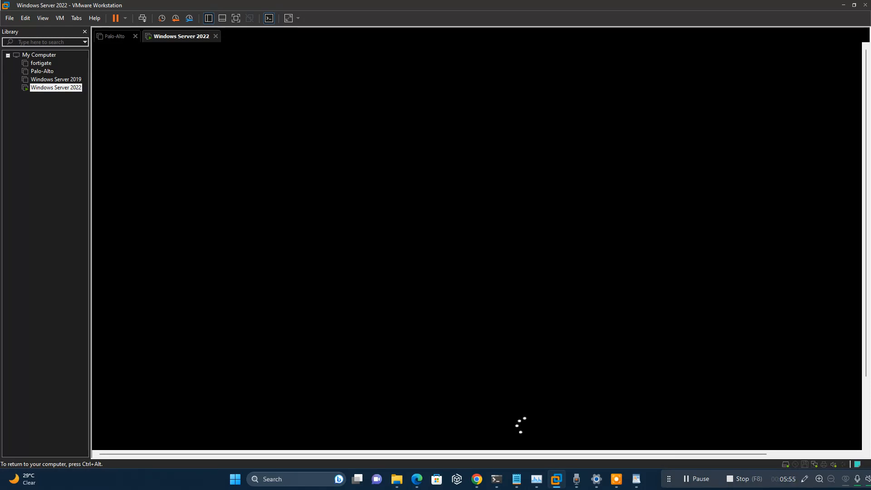
pyautogui.hotkey('ctrl', 'alt')
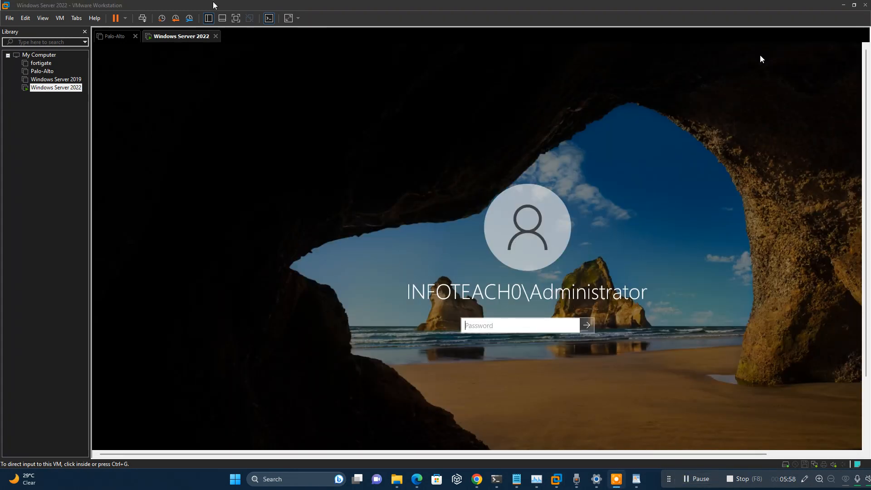
# Step: Sign in as the INFOTEACH0 domain Administrator in full screen, re-entering the password after a failed attempt
pyautogui.click(234, 19)
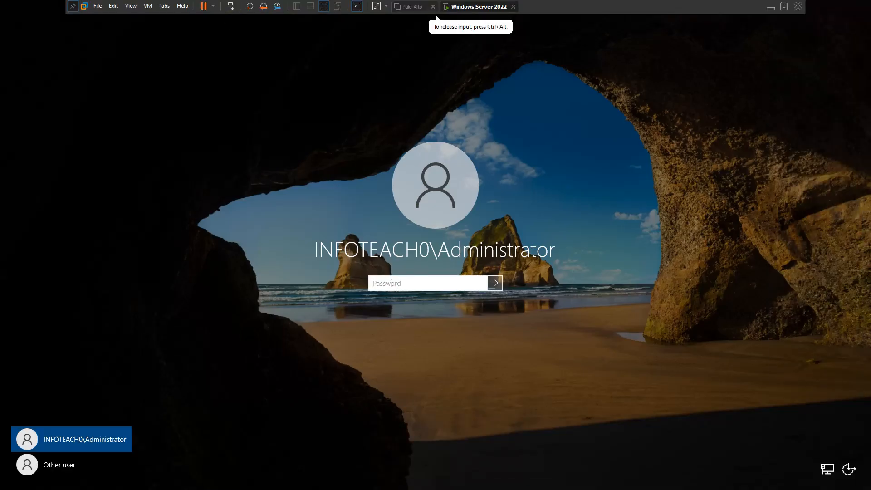
pyautogui.write('Pa')
pyautogui.press('Return')
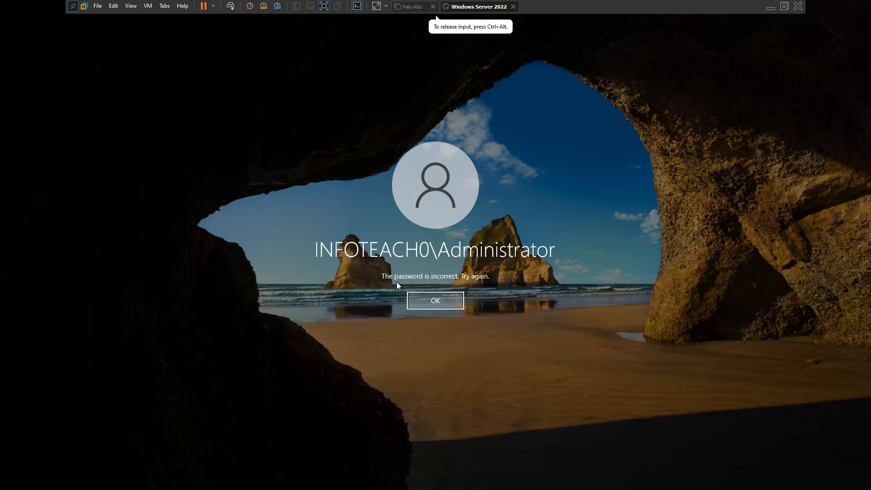
pyautogui.press('Return')
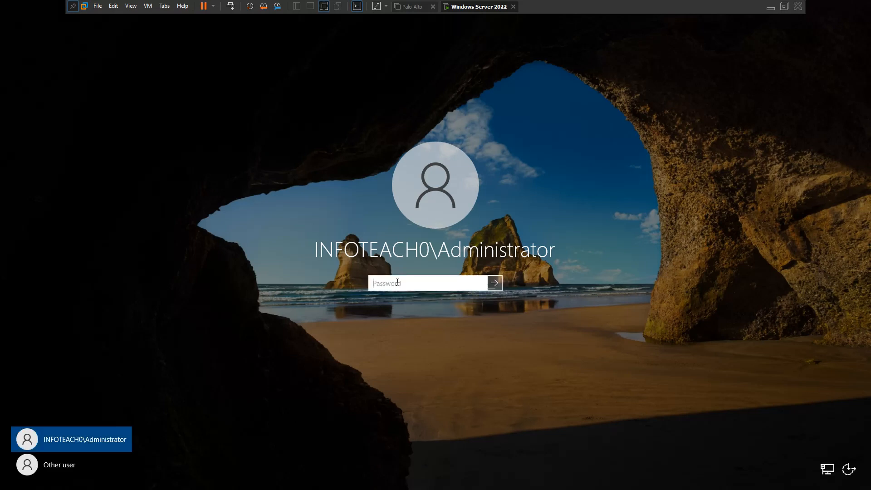
pyautogui.write('P')
pyautogui.press('Return')
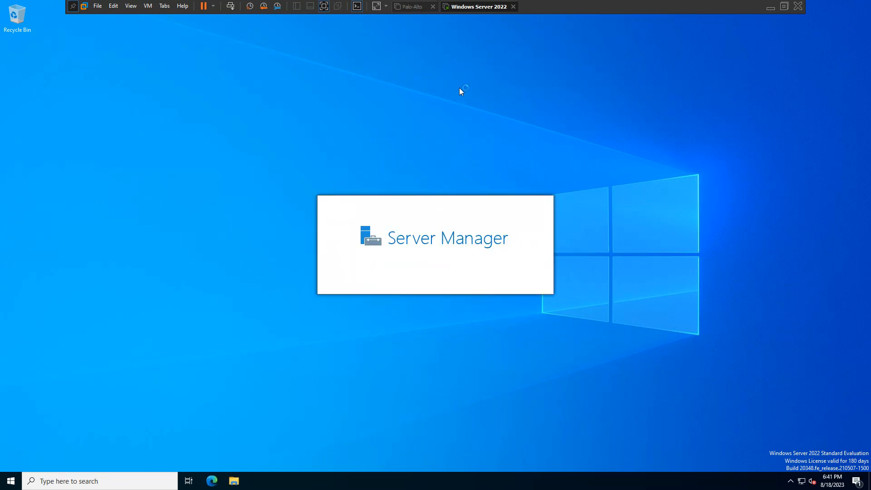
# Step: Confirm AD DS and DNS are listed on the Server Manager dashboard, then minimise the virtual machine
pyautogui.click(325, 13)
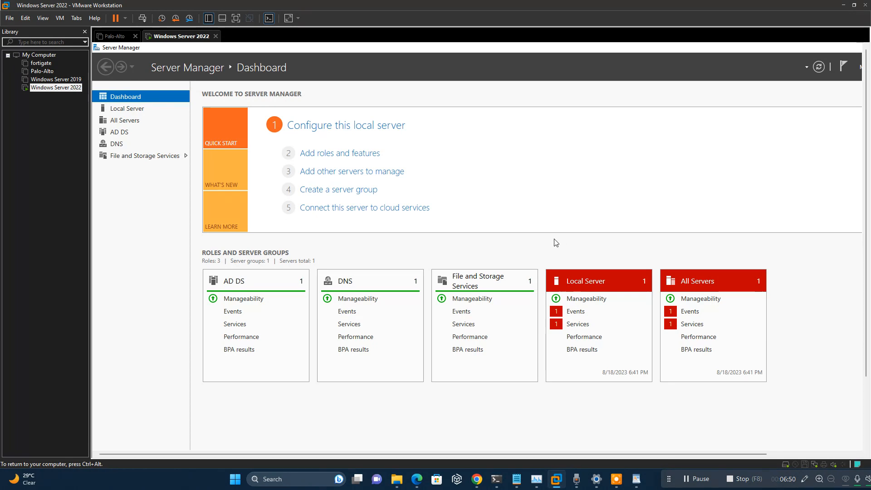
pyautogui.click(236, 18)
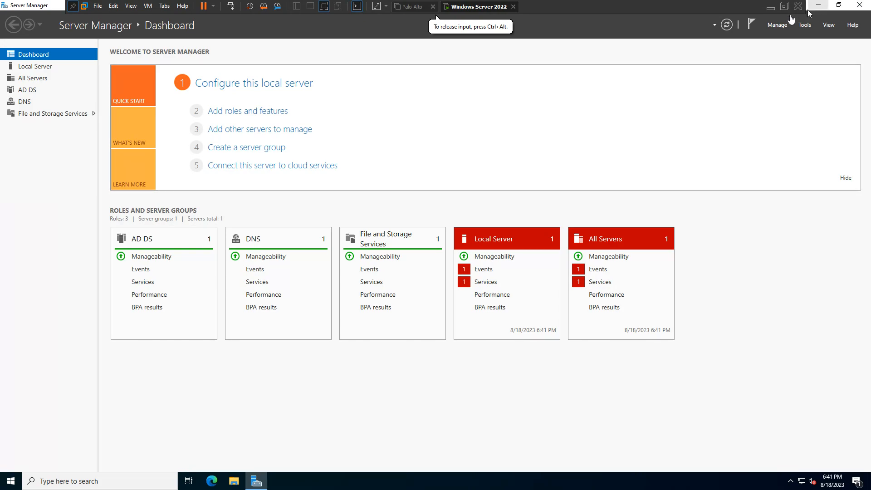
pyautogui.click(818, 5)
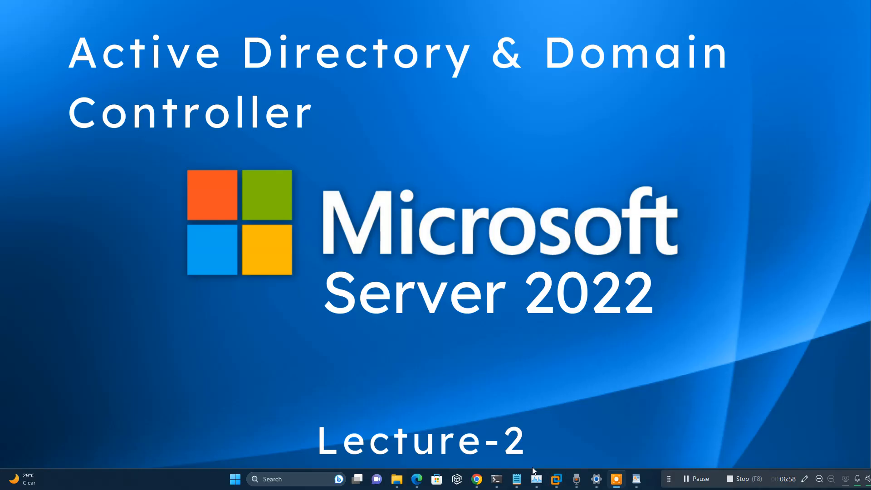
# Step: Highlight the Get-ADDomainController line in the WordPad notes and switch back to the Windows Server 2022 VM
pyautogui.click(636, 479)
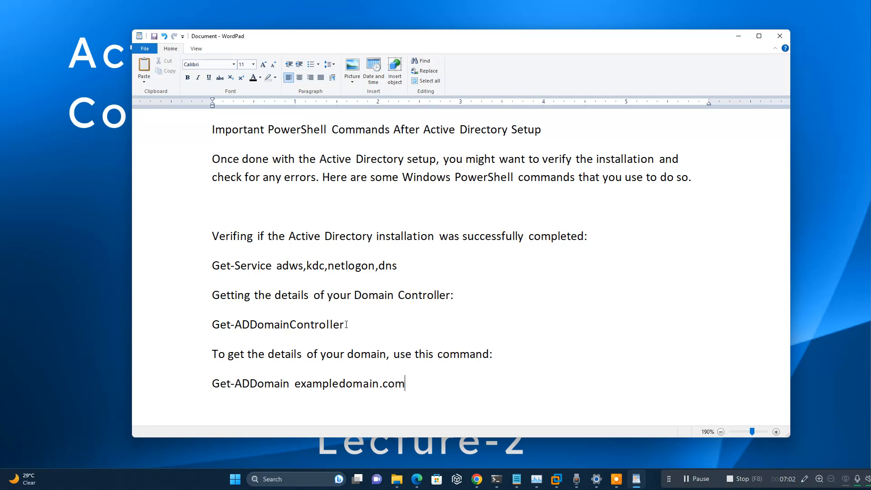
pyautogui.moveTo(348, 323); pyautogui.dragTo(223, 321)
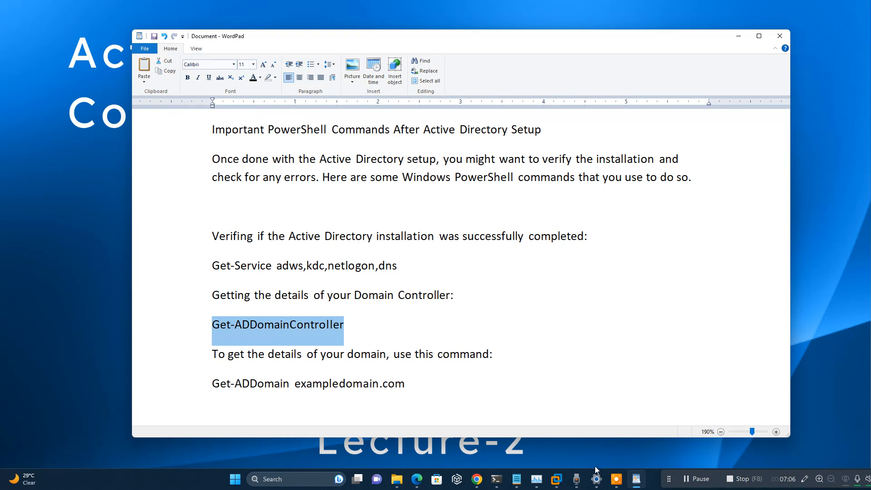
pyautogui.moveTo(557, 481)
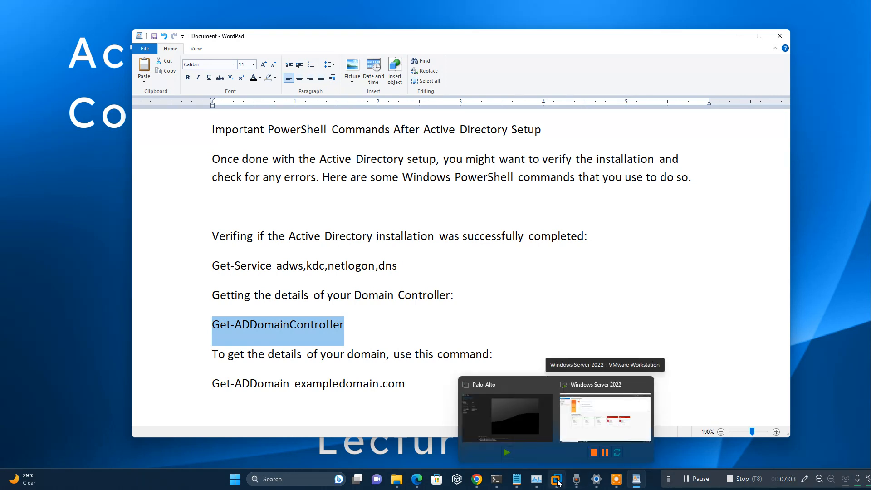
pyautogui.click(599, 424)
# Step: Launch Windows PowerShell by searching 'power' on the server
pyautogui.click(95, 481)
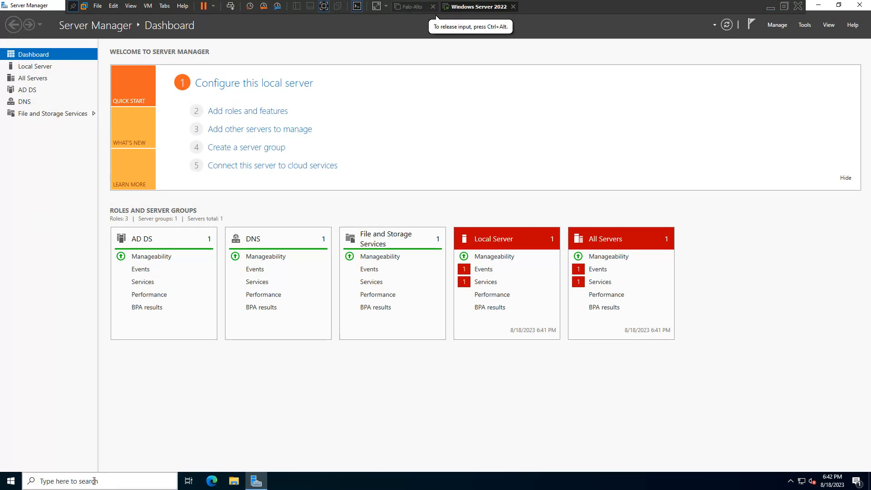
pyautogui.write('power')
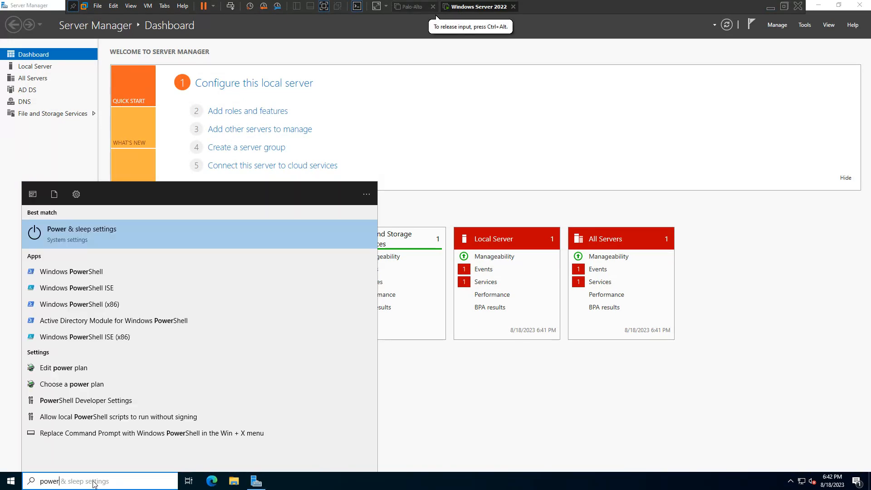
pyautogui.press('Down')
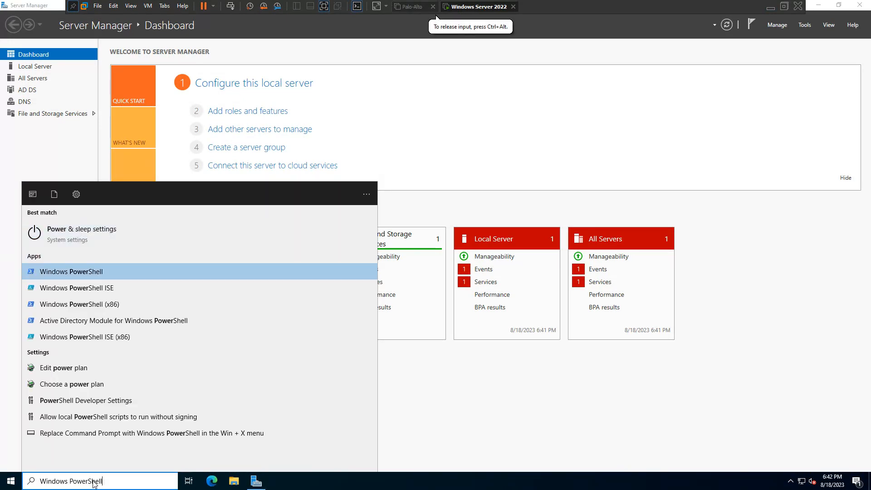
pyautogui.press('Return')
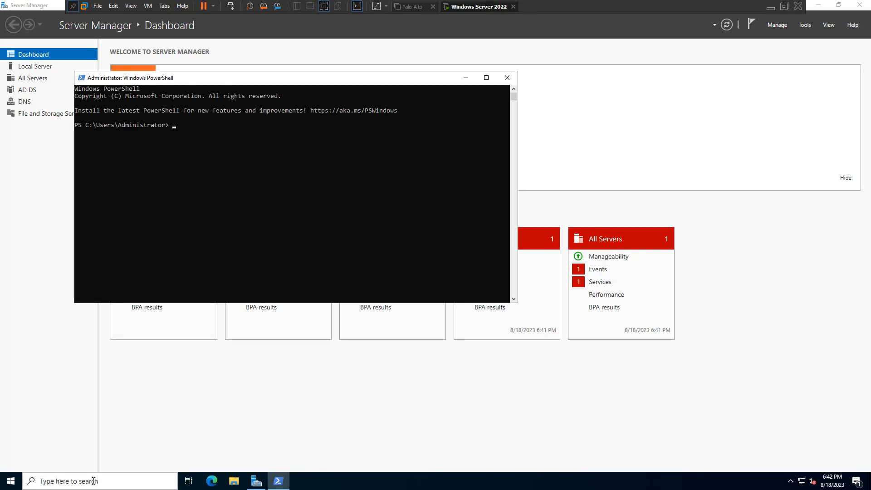
# Step: Enter Get-ADDomain at the prompt and tab-complete it to Get-ADDomainController
pyautogui.press('BackSpace')
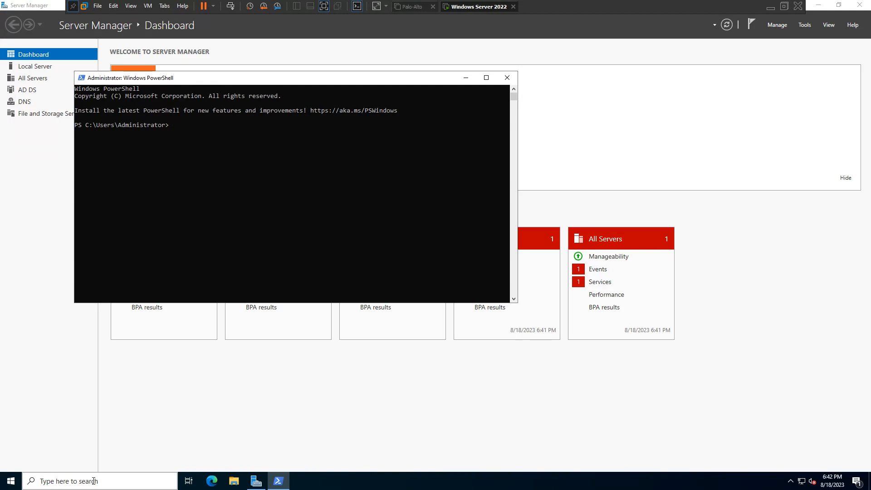
pyautogui.write('Gwe')
pyautogui.press('BackSpace')
pyautogui.press('BackSpace')
pyautogui.press('BackSpace')
pyautogui.write('G')
pyautogui.click(227, 162)
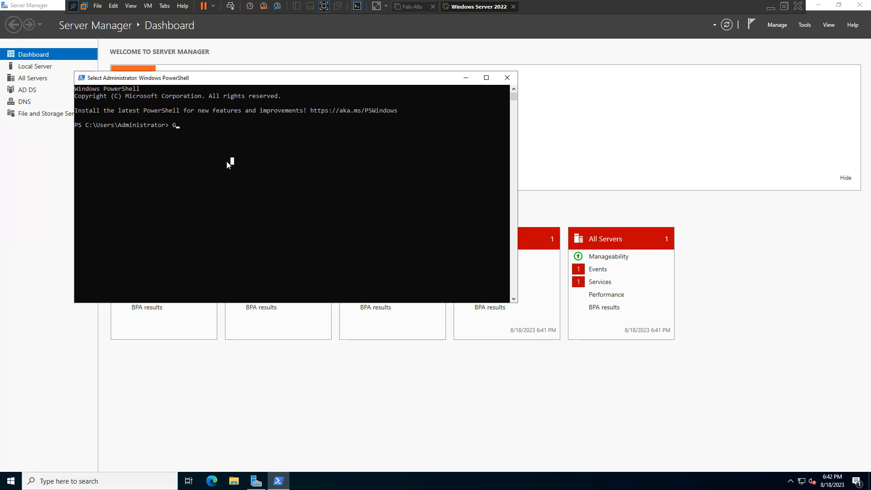
pyautogui.write(':')
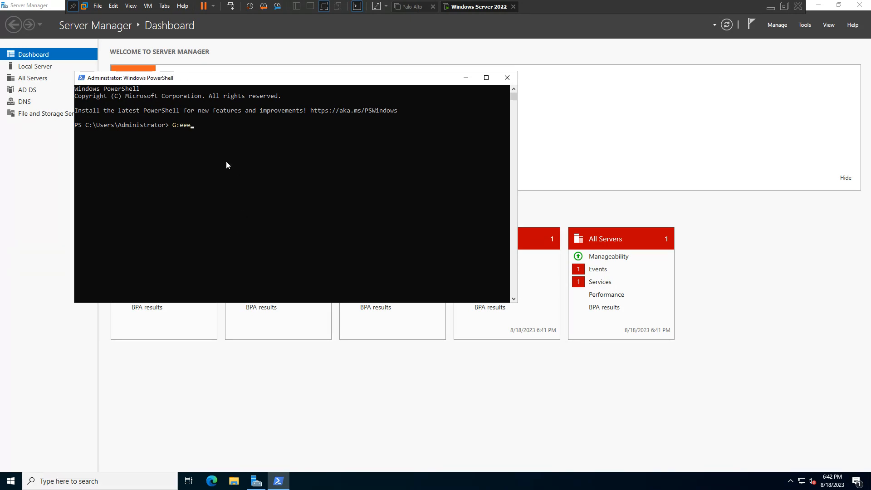
pyautogui.press('BackSpace')
pyautogui.write('et-ADDomainc')
pyautogui.press('Tab')
# Step: Run Get-ADDomainController, maximise the console and highlight the infoteach.infoteach.com controller details
pyautogui.press('Return')
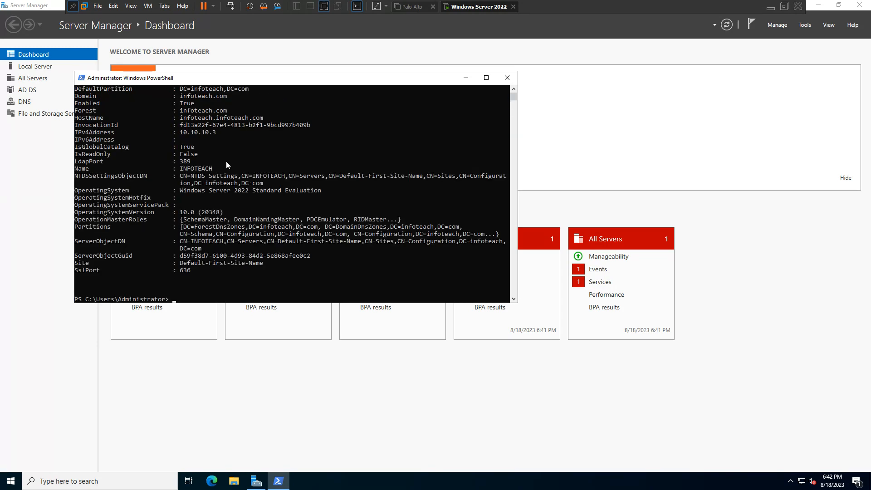
pyautogui.click(486, 77)
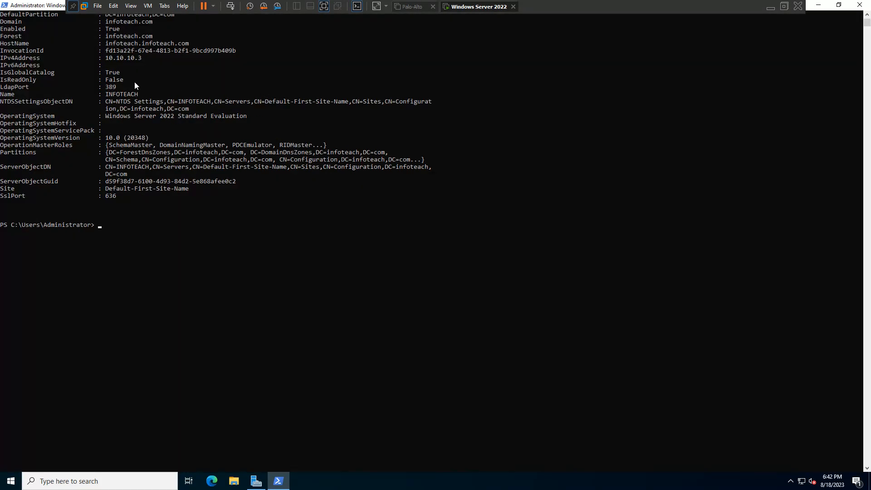
pyautogui.scroll(2, 214, 145)
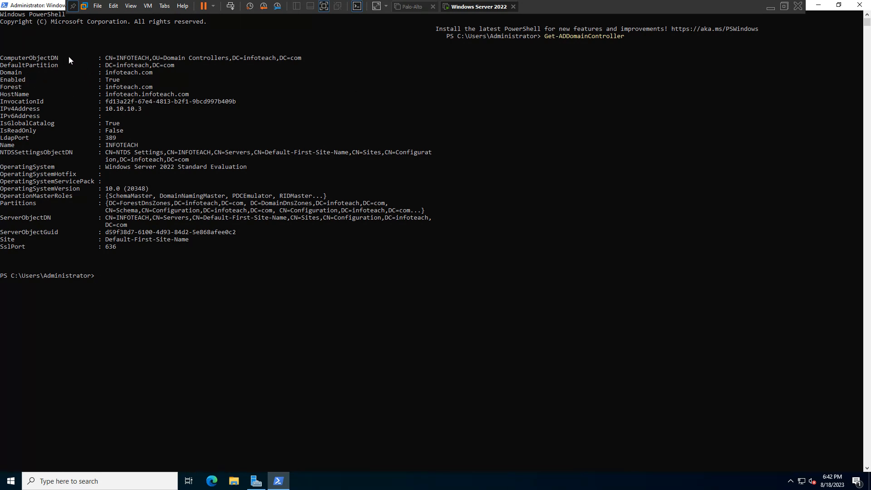
pyautogui.moveTo(69, 56); pyautogui.dragTo(218, 262)
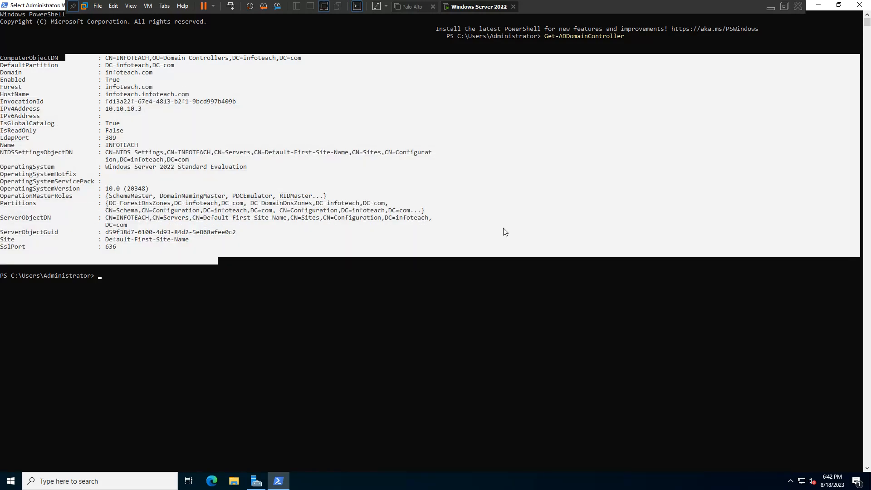
pyautogui.click(784, 7)
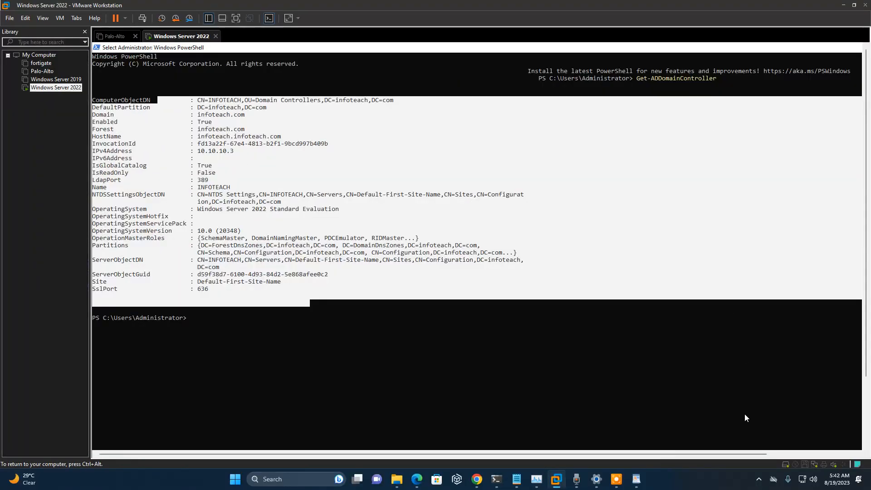
pyautogui.click(615, 478)
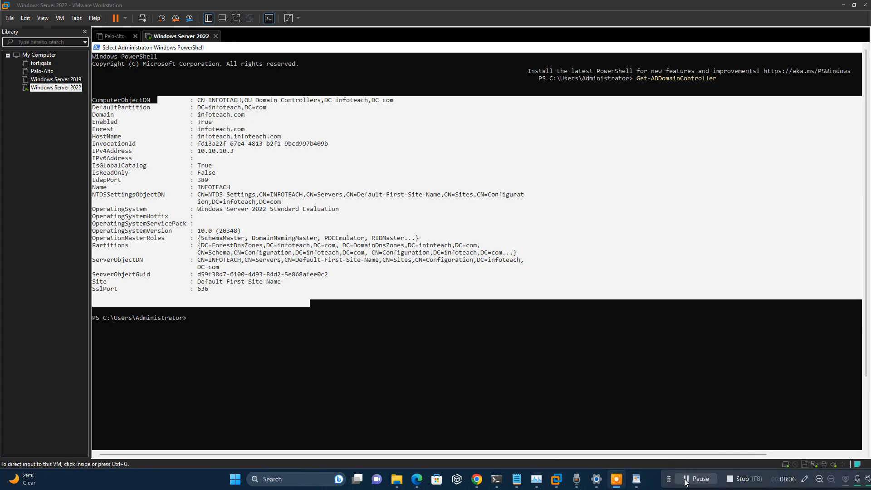